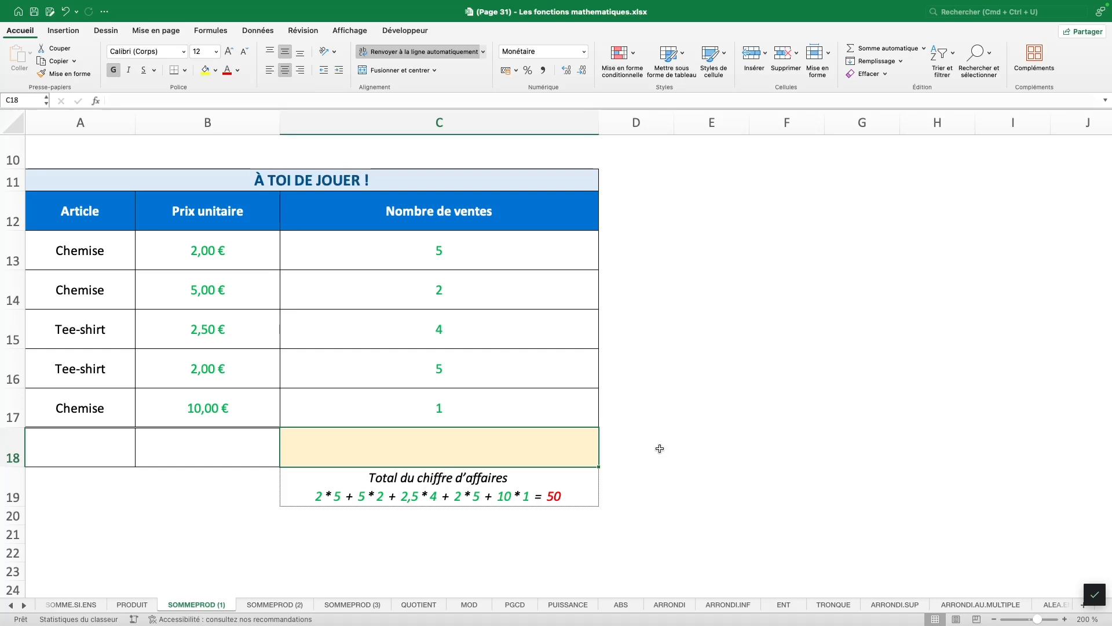
# Enter =SOMMEPROD(B13:B17;C13:C17) in C18 to calculate the total revenue from unit prices and sales counts.
pyautogui.write('=so')
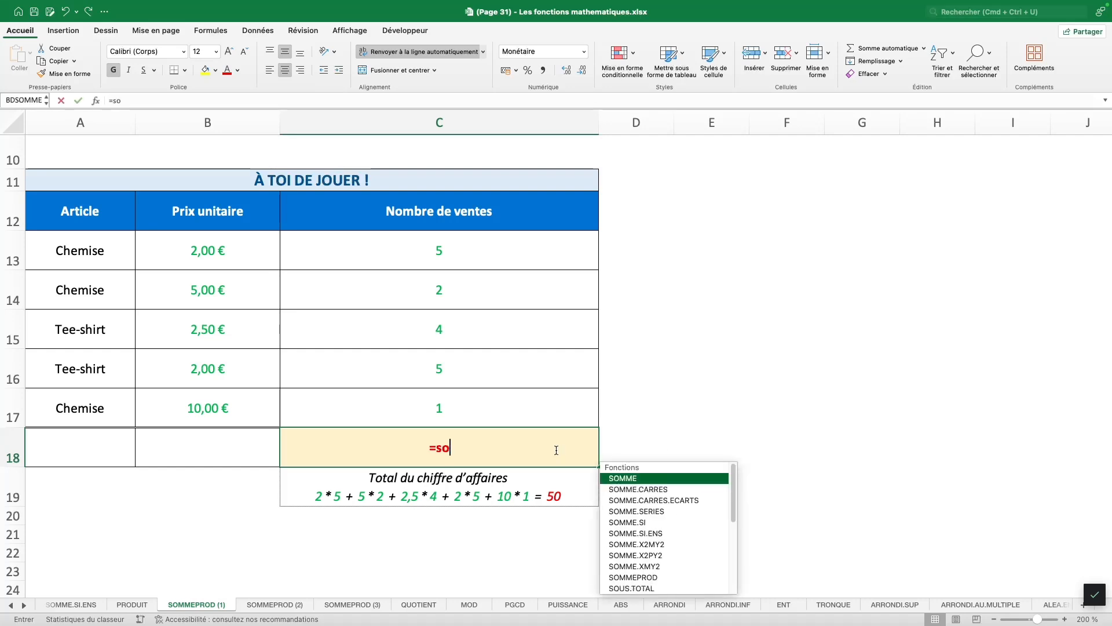
pyautogui.write('mmeprod(')
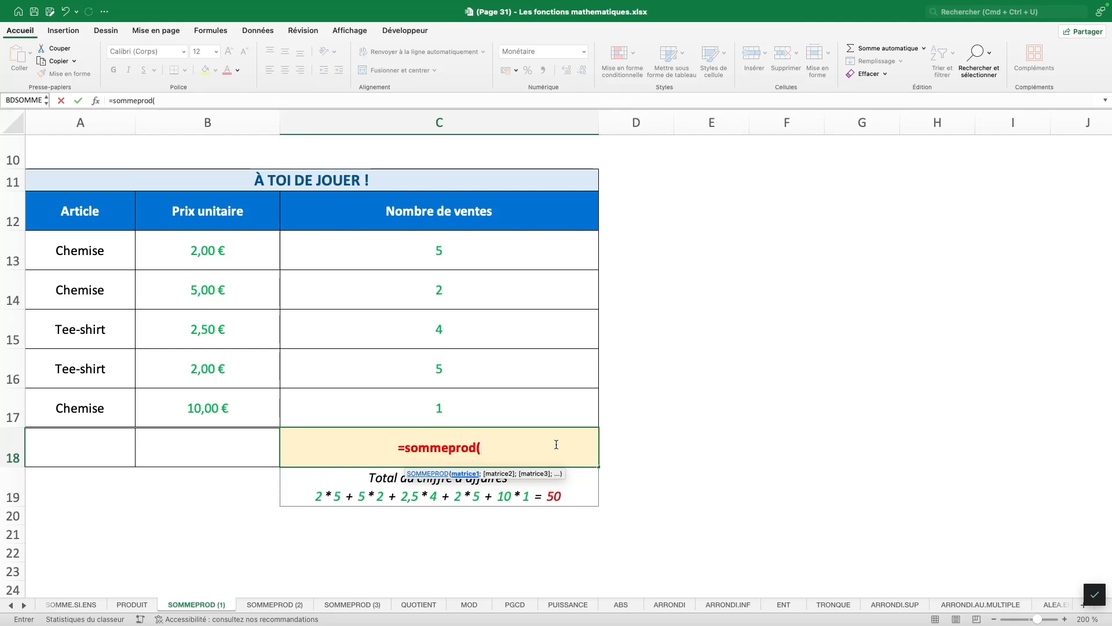
pyautogui.click(237, 255)
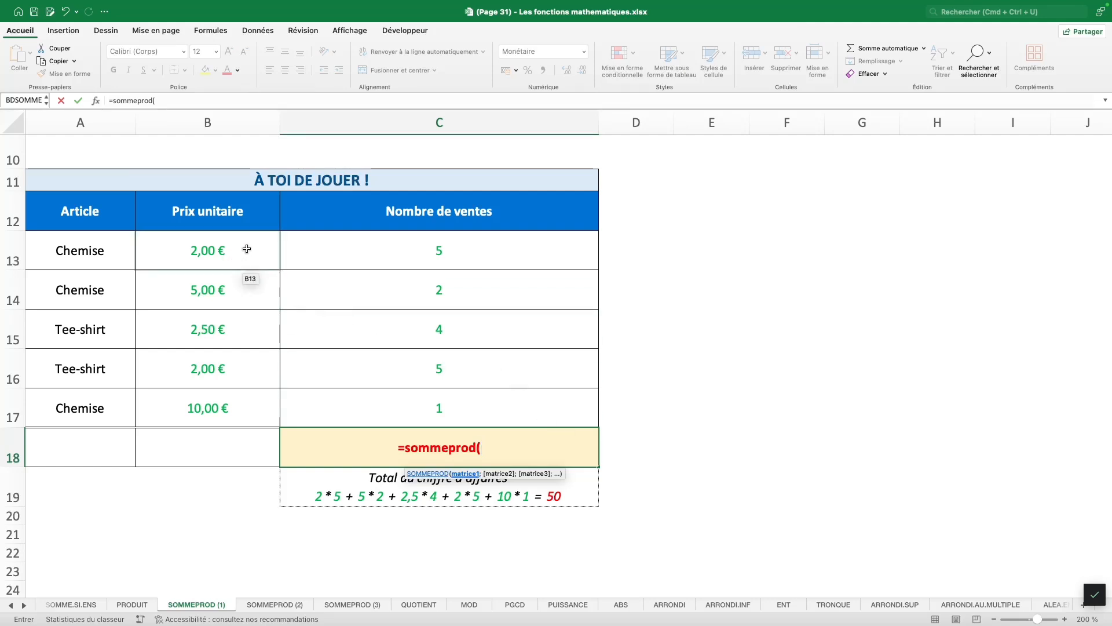
pyautogui.moveTo(247, 275); pyautogui.dragTo(243, 392)
pyautogui.write(';')
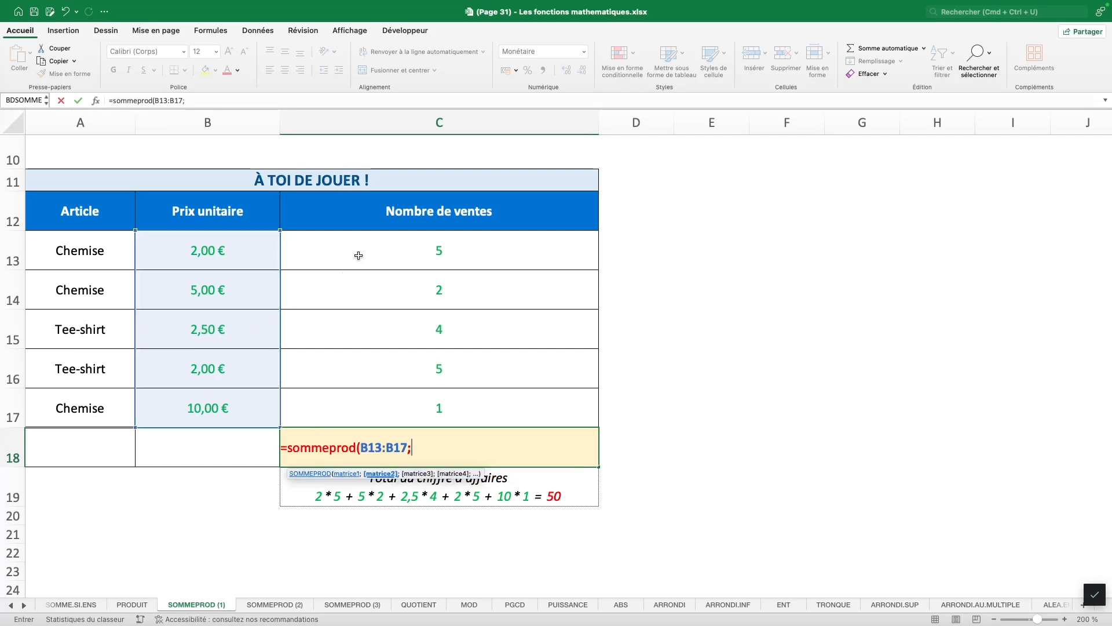
pyautogui.moveTo(358, 256); pyautogui.dragTo(360, 403)
pyautogui.write(')')
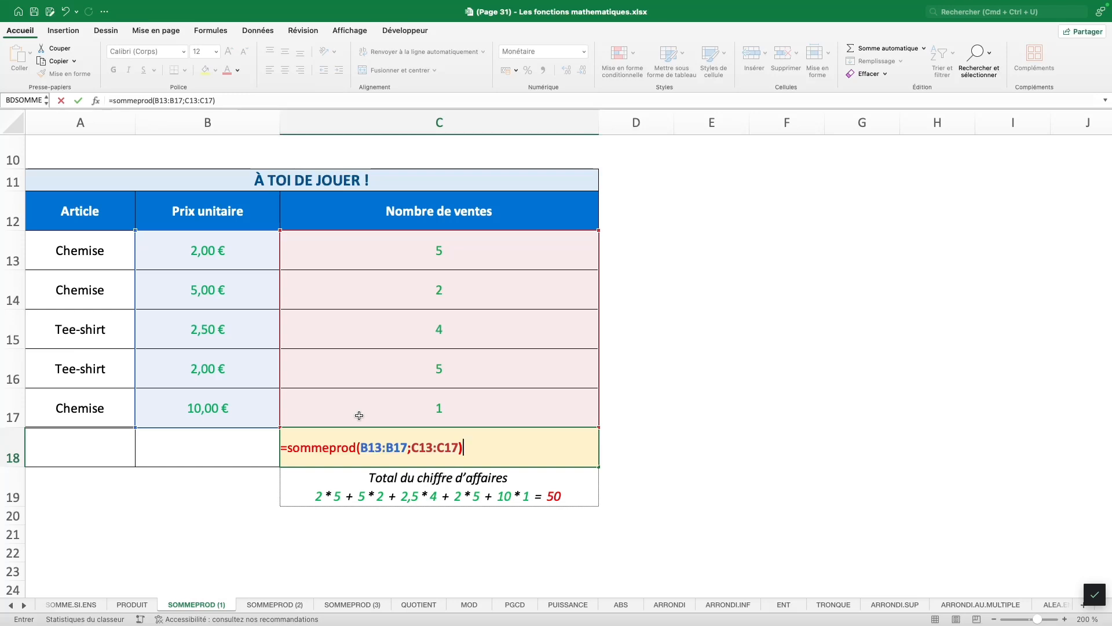
pyautogui.press('Return')
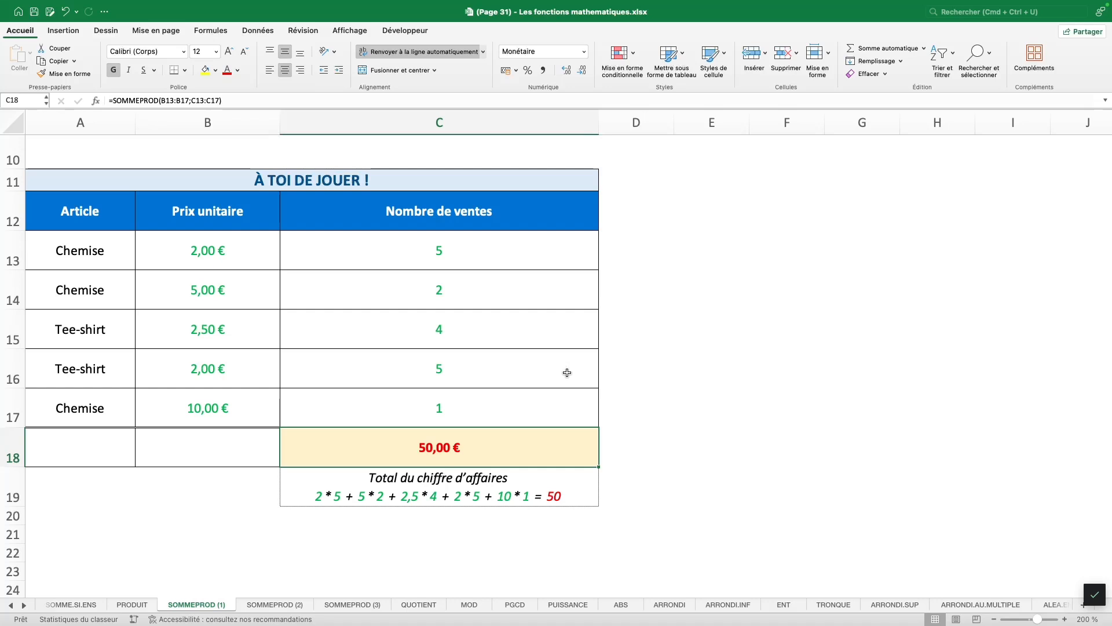
# Replace the semicolon in the C18 formula with an asterisk so it reads =SOMMEPROD(B13:B17*C13:C17).
pyautogui.doubleClick(495, 446)
pyautogui.click(421, 447)
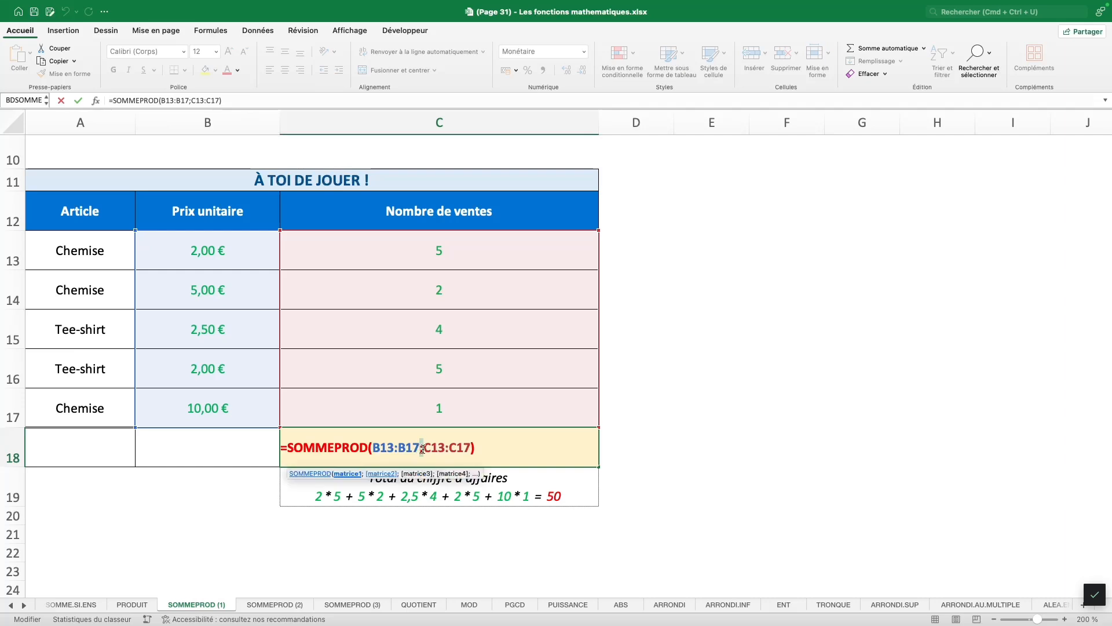
pyautogui.write('*')
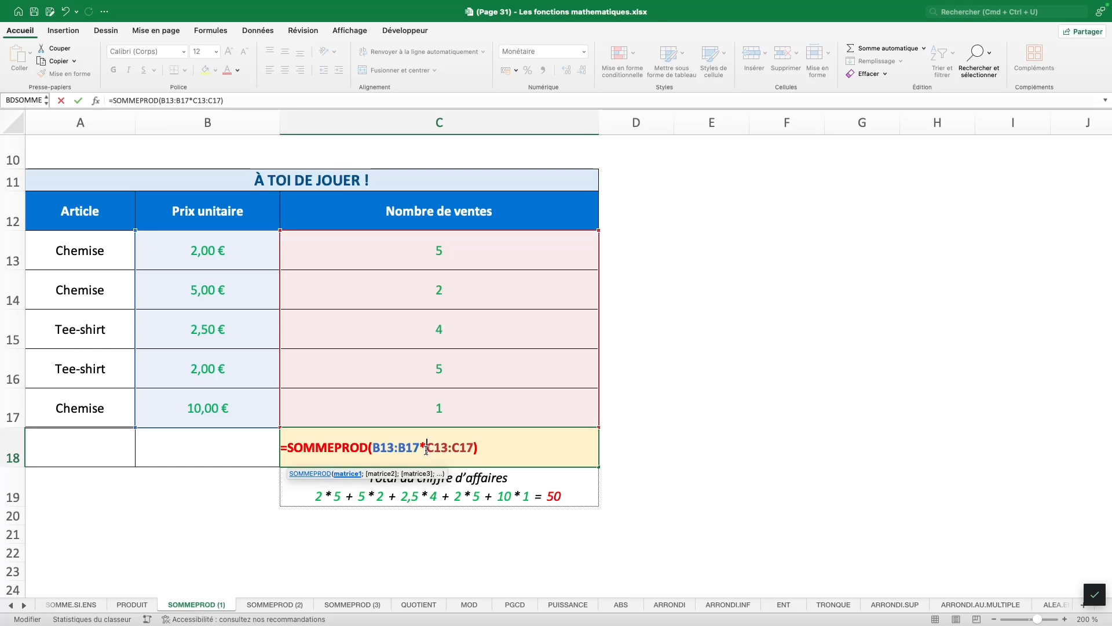
pyautogui.press('Return')
pyautogui.click(427, 451)
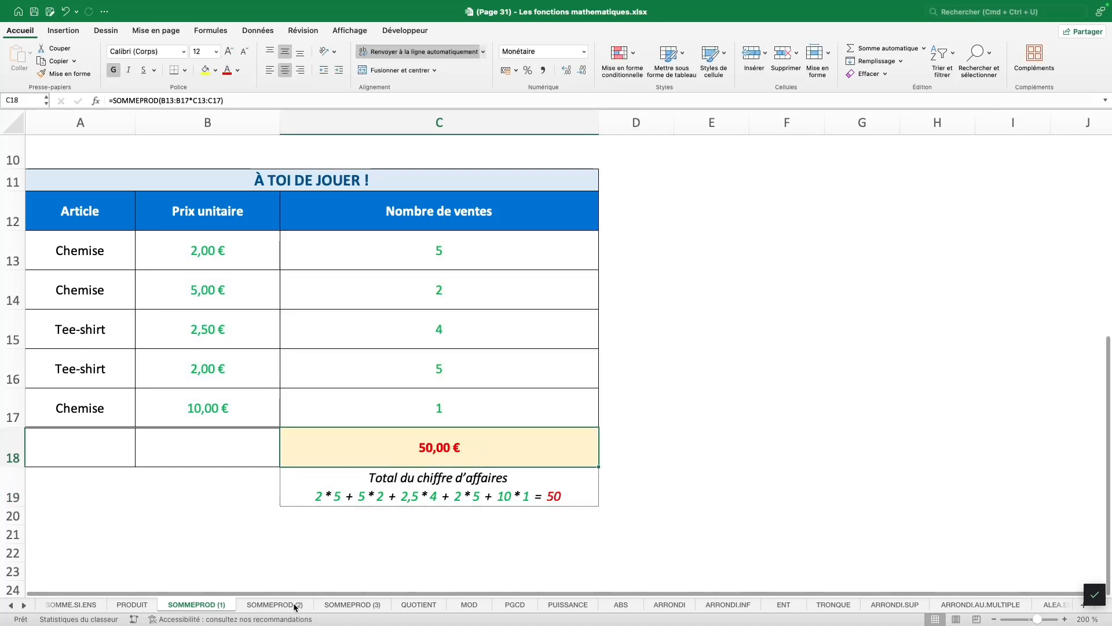
# On the SOMMEPROD (2) sheet, begin a SOMMEPROD formula in F11 with the parenthesised condition (A11:A15="Chemise").
pyautogui.click(275, 604)
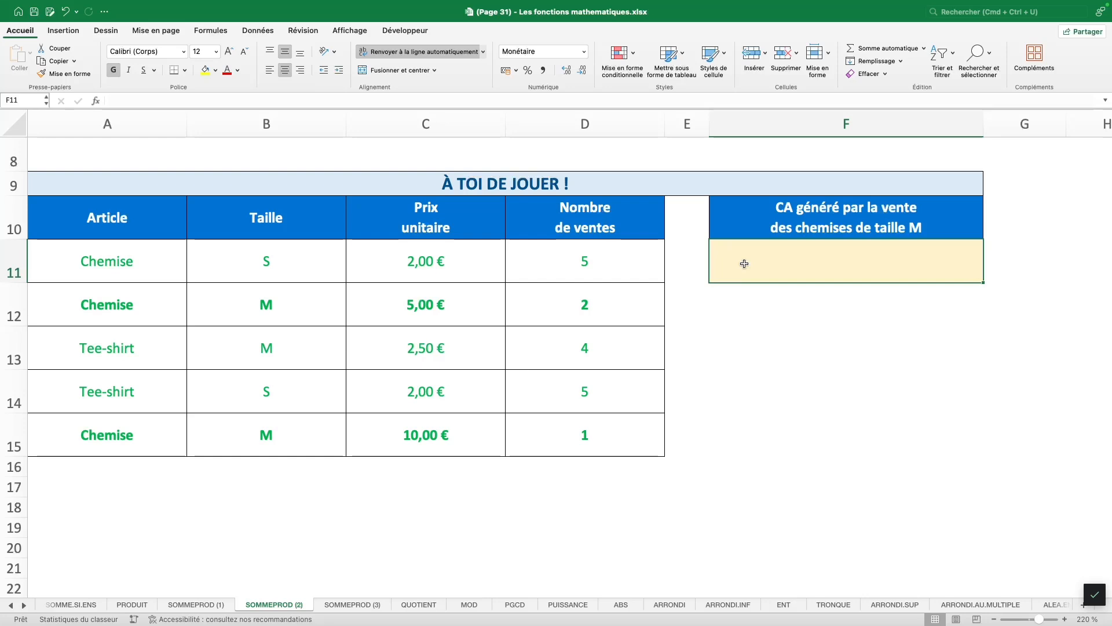
pyautogui.write('=SOMMEPROD(')
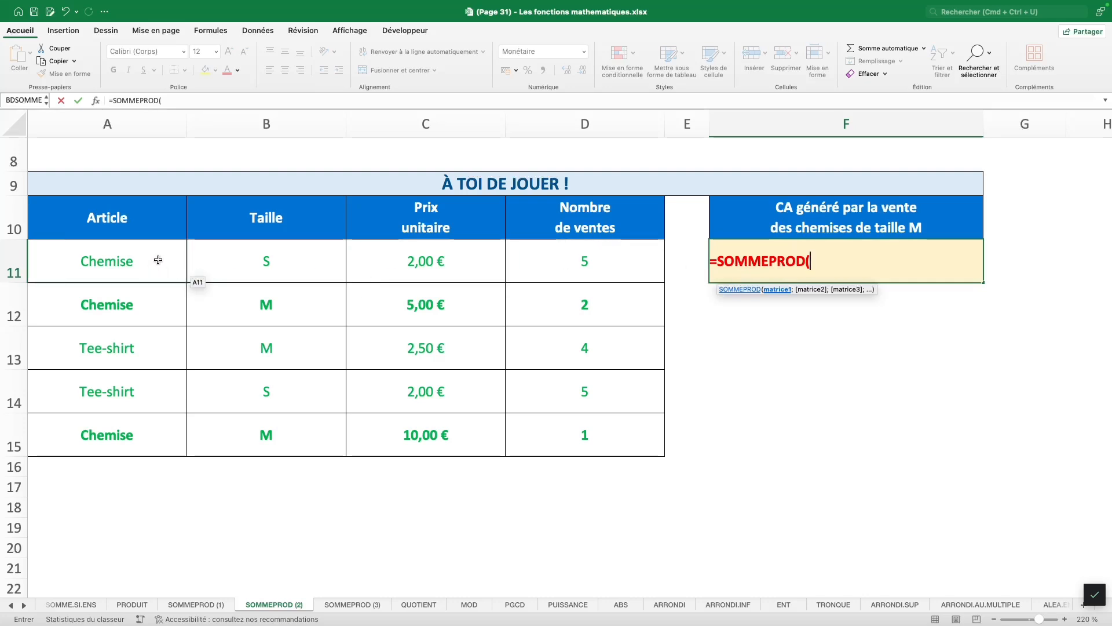
pyautogui.moveTo(158, 260); pyautogui.dragTo(141, 425)
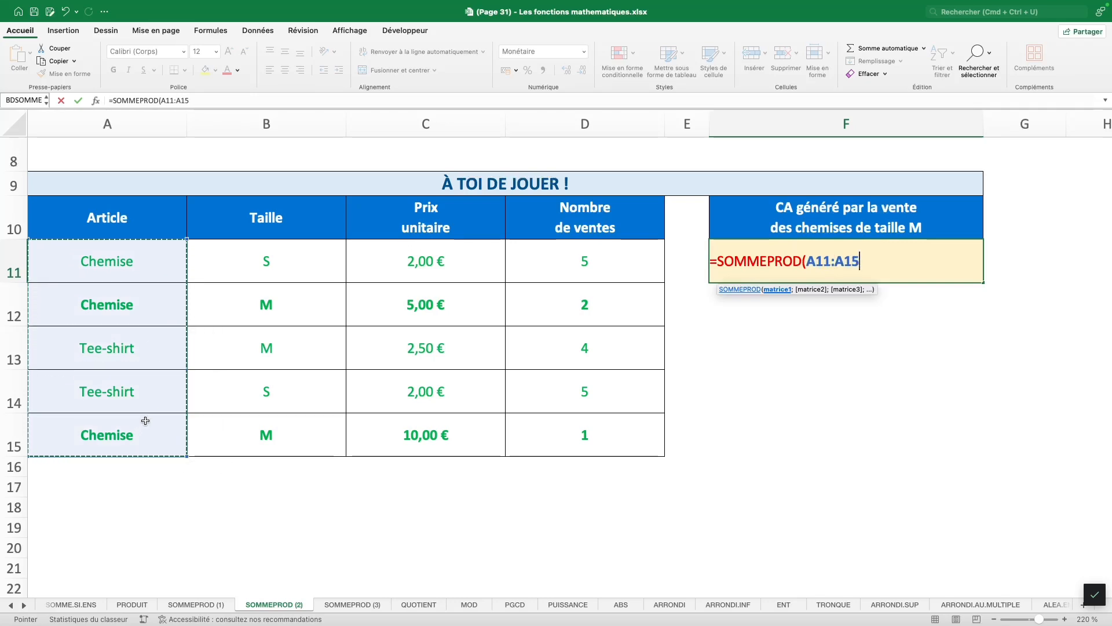
pyautogui.write('="Che')
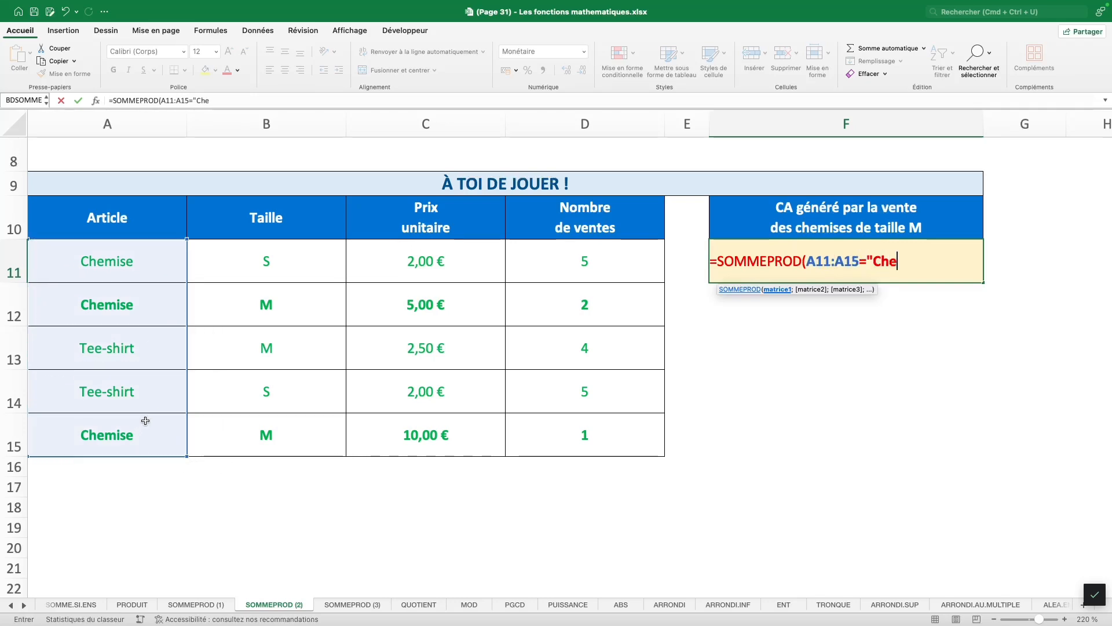
pyautogui.write('mise"')
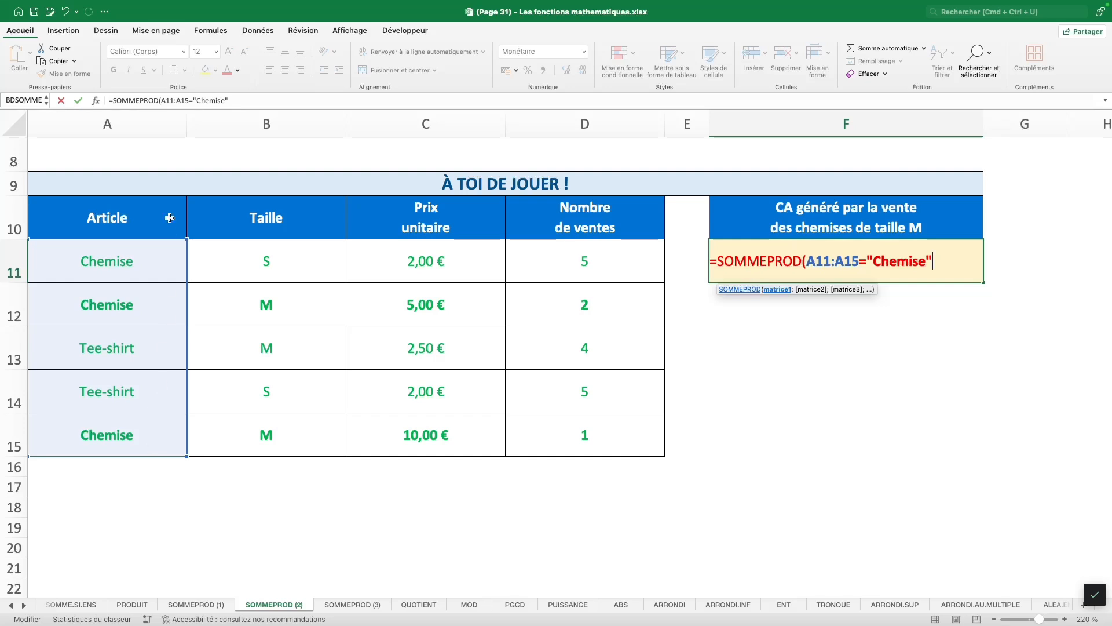
pyautogui.click(162, 101)
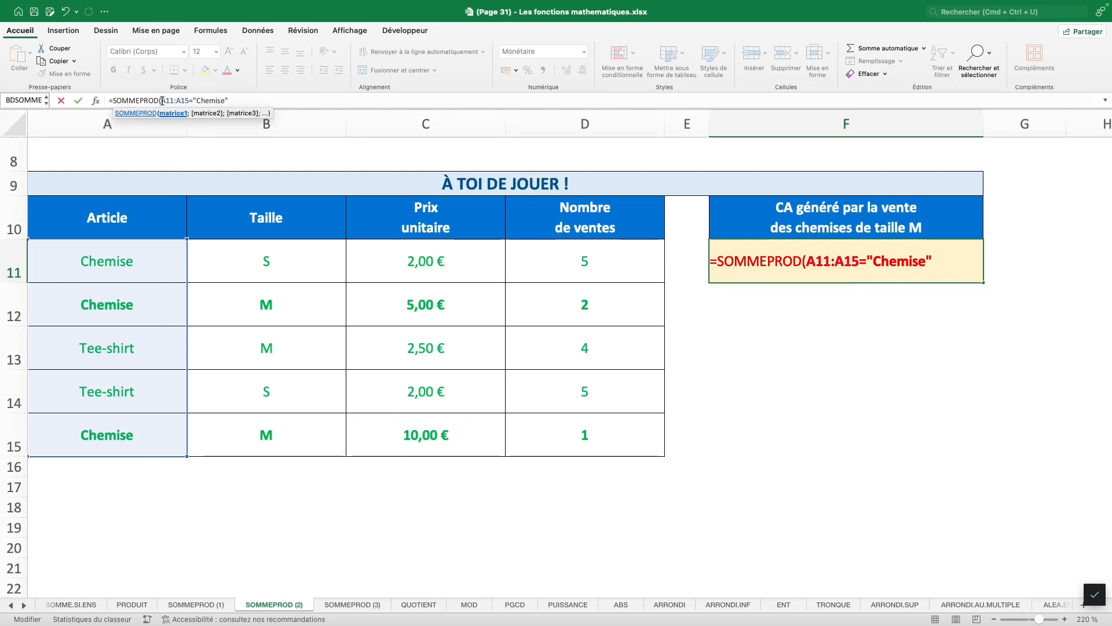
pyautogui.write('(')
pyautogui.click(232, 101)
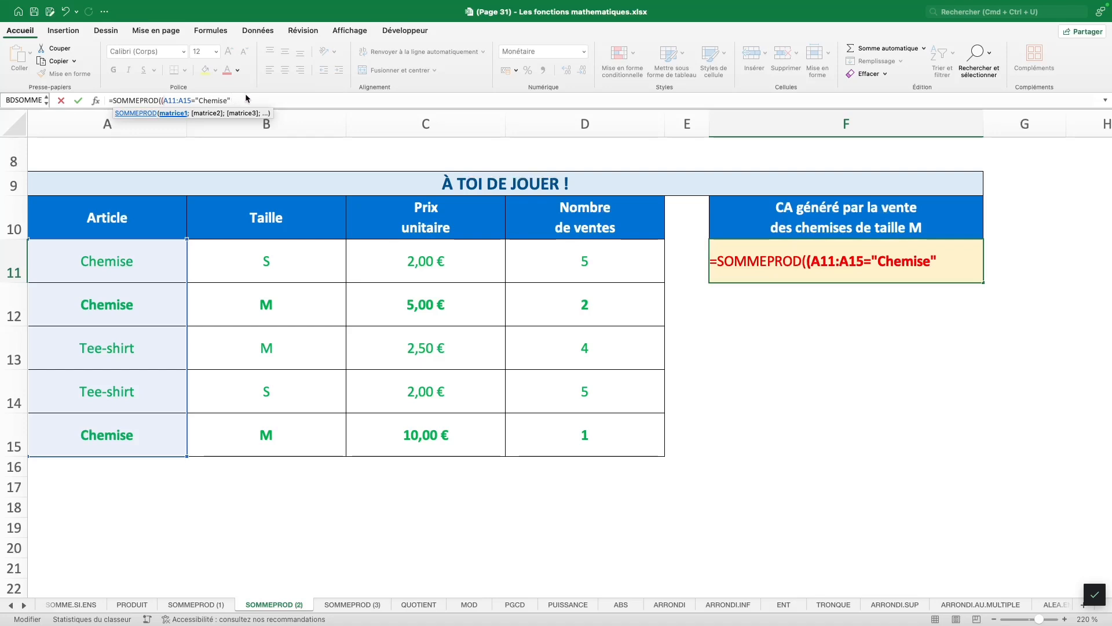
pyautogui.write(')')
# Multiply the article condition by the size condition (B11:B15="M") and end this first array with a semicolon.
pyautogui.write('*(')
pyautogui.moveTo(303, 267); pyautogui.dragTo(305, 412)
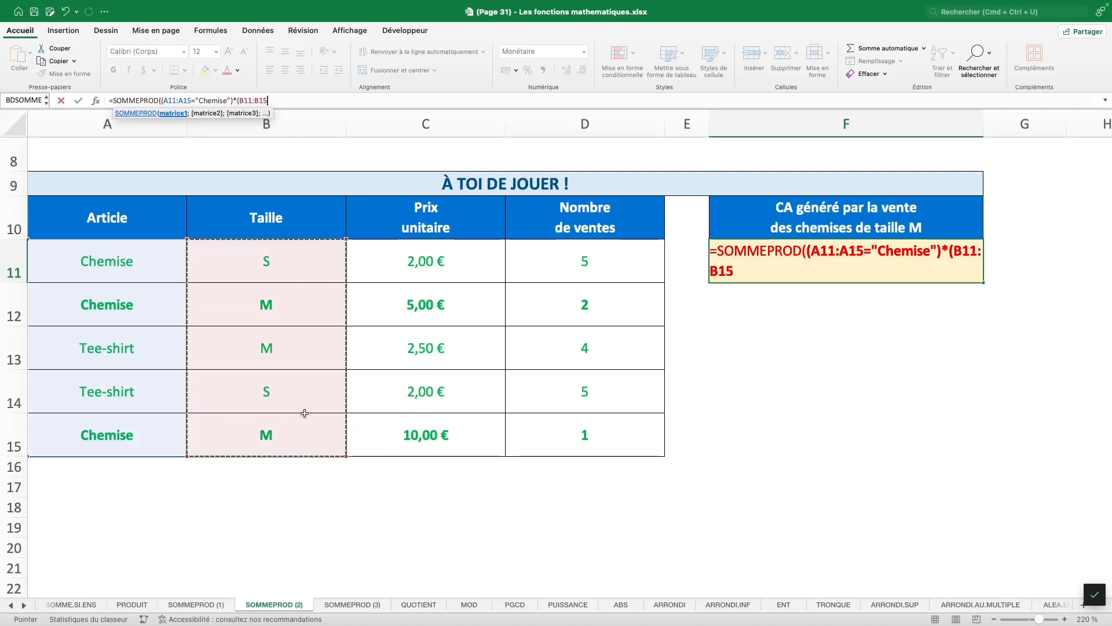
pyautogui.write('="M"')
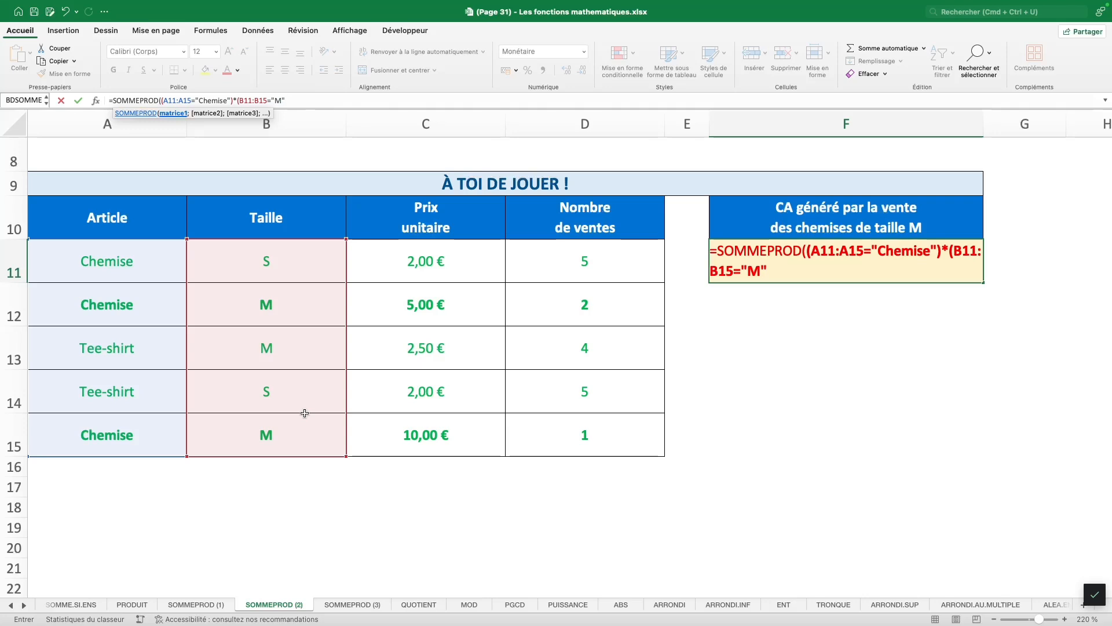
pyautogui.write(');')
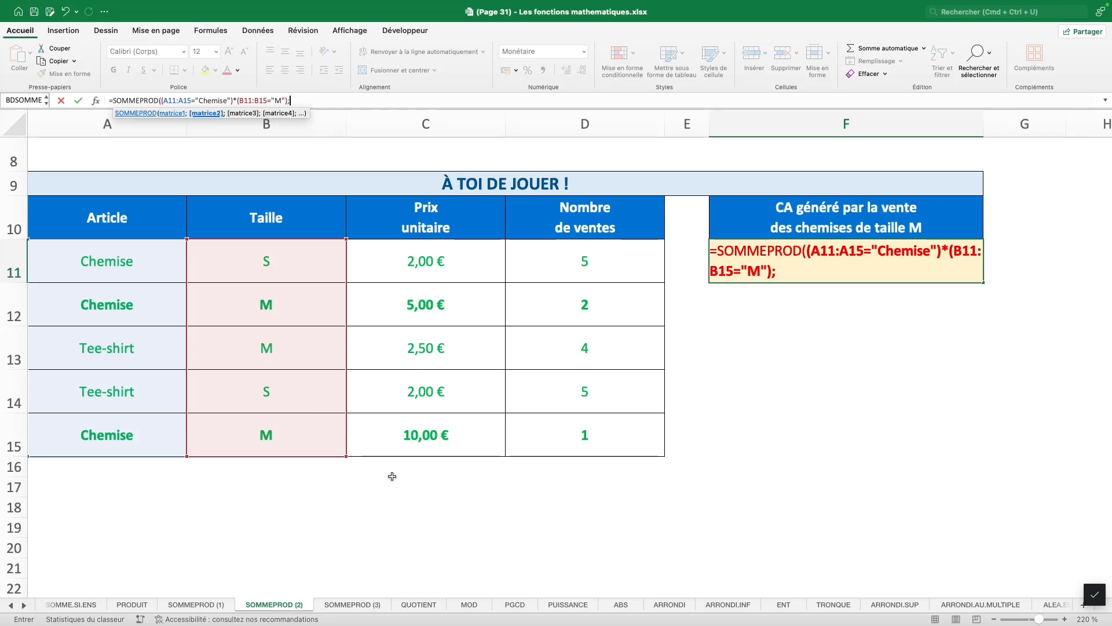
# Complete the F11 formula with the arrays C11:C15 and D11:D15, and select the two size M Chemise rows, 12 and 15.
pyautogui.click(458, 254)
pyautogui.moveTo(464, 293); pyautogui.dragTo(455, 428)
pyautogui.write(';')
pyautogui.moveTo(608, 275); pyautogui.dragTo(609, 429)
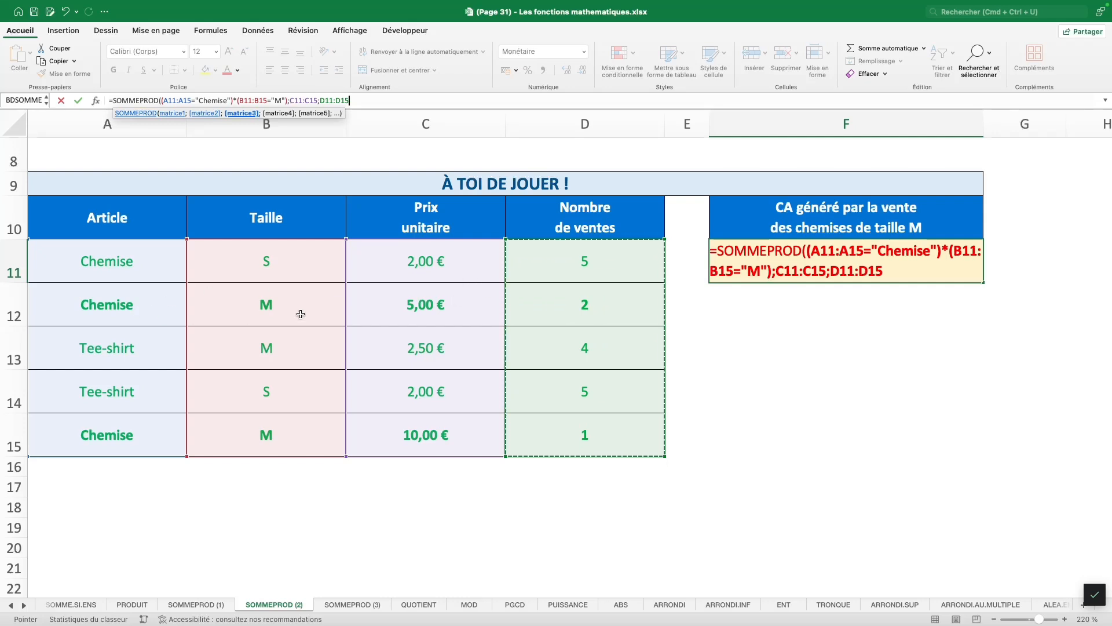
pyautogui.write(')')
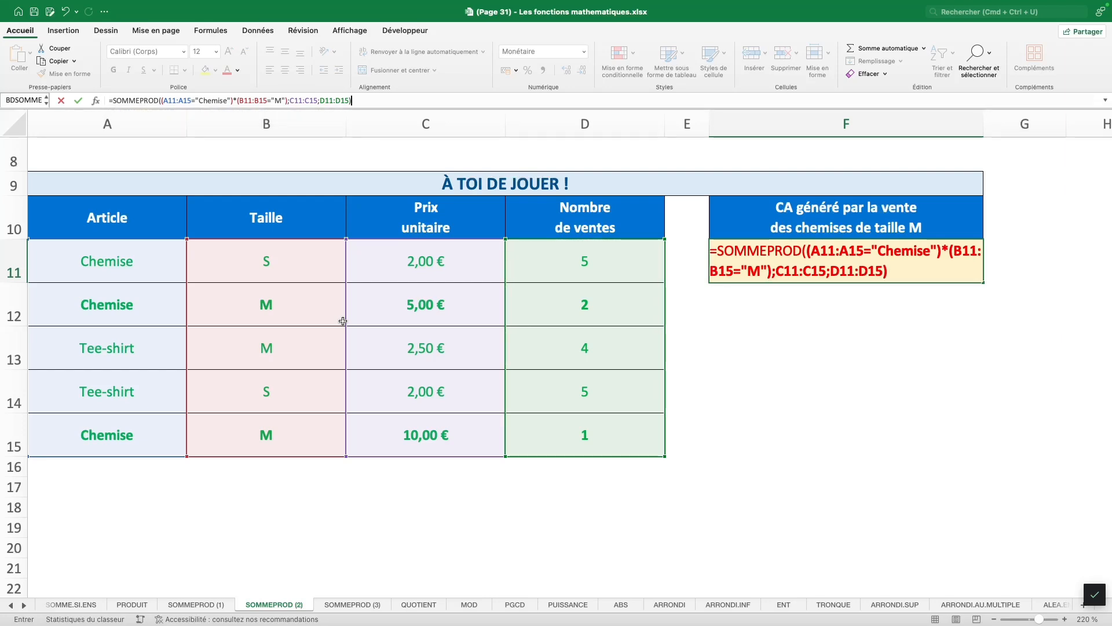
pyautogui.press('Return')
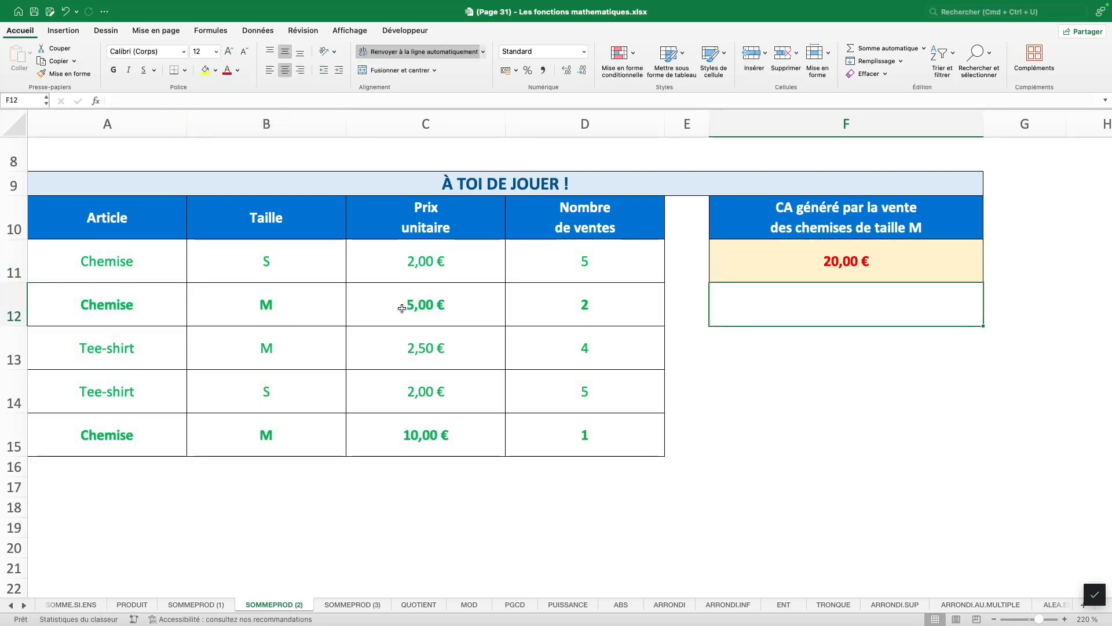
pyautogui.moveTo(138, 307); pyautogui.dragTo(530, 315)
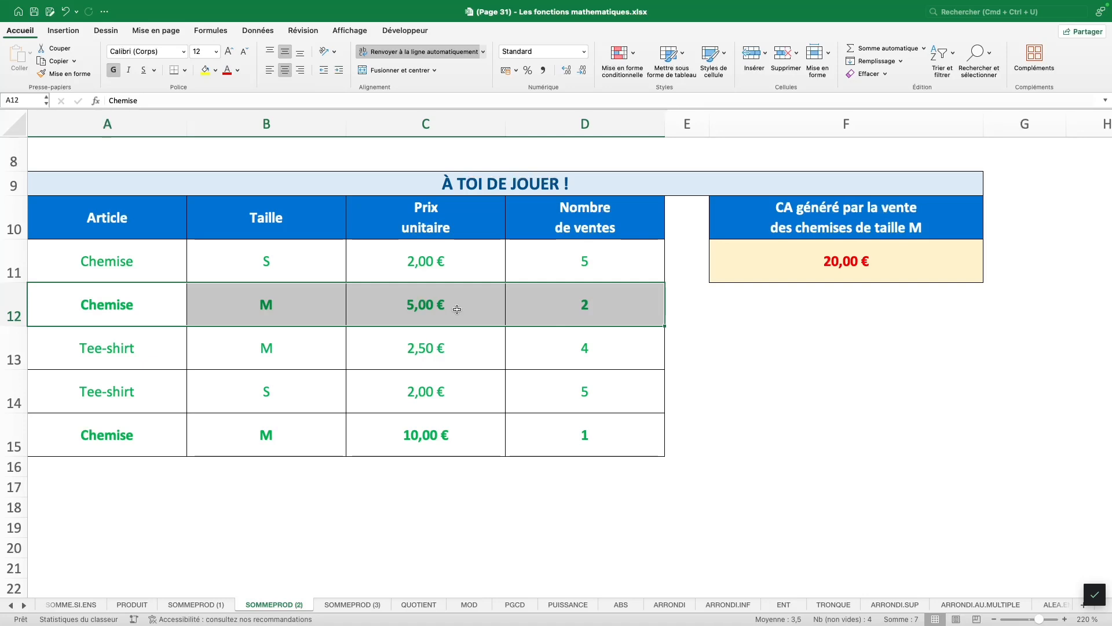
pyautogui.keyDown('super'); pyautogui.moveTo(108, 445); pyautogui.dragTo(595, 440); pyautogui.keyUp('super')
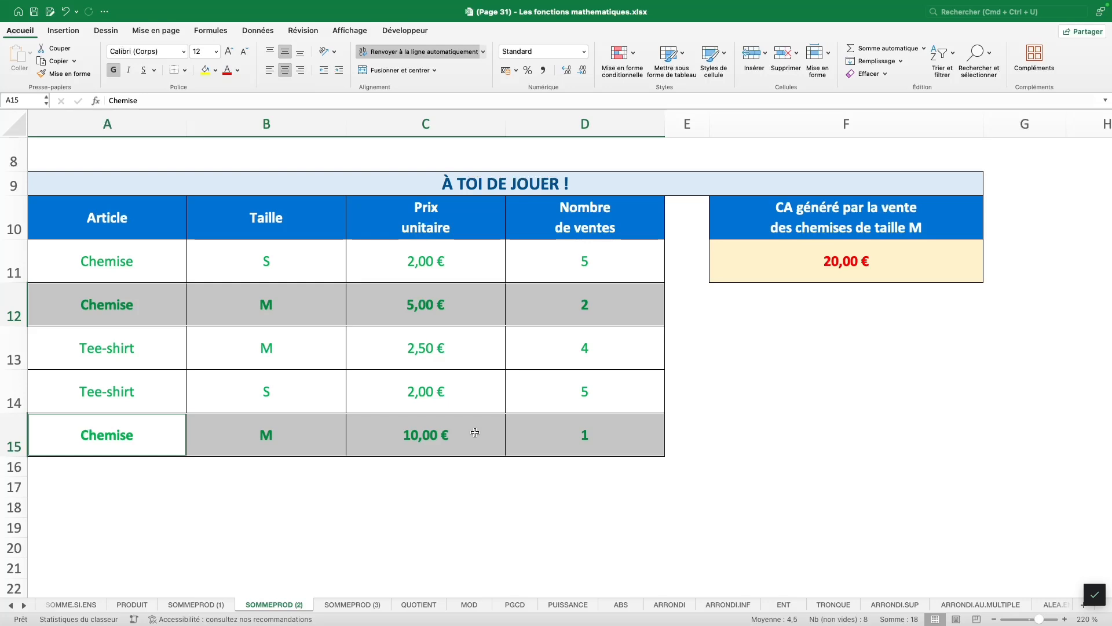
# On the SOMMEPROD (3) sheet, begin the F11 formula with =SOMMEPROD(B11*B12:B15 to weight the Droit grades by their coefficient.
pyautogui.click(350, 606)
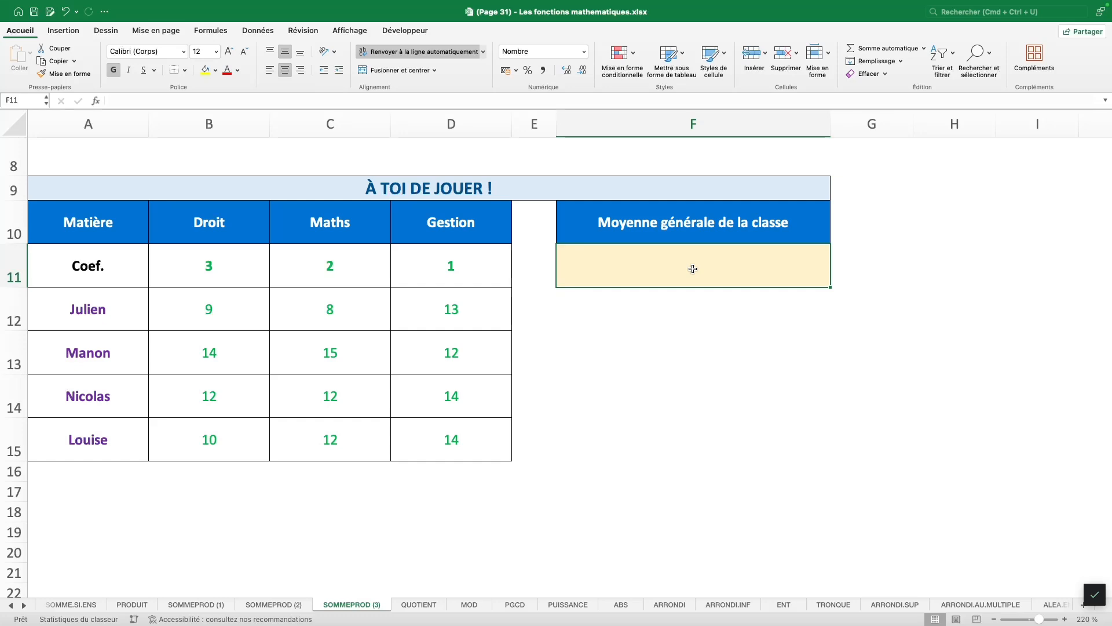
pyautogui.write('=SOMMEPROD(')
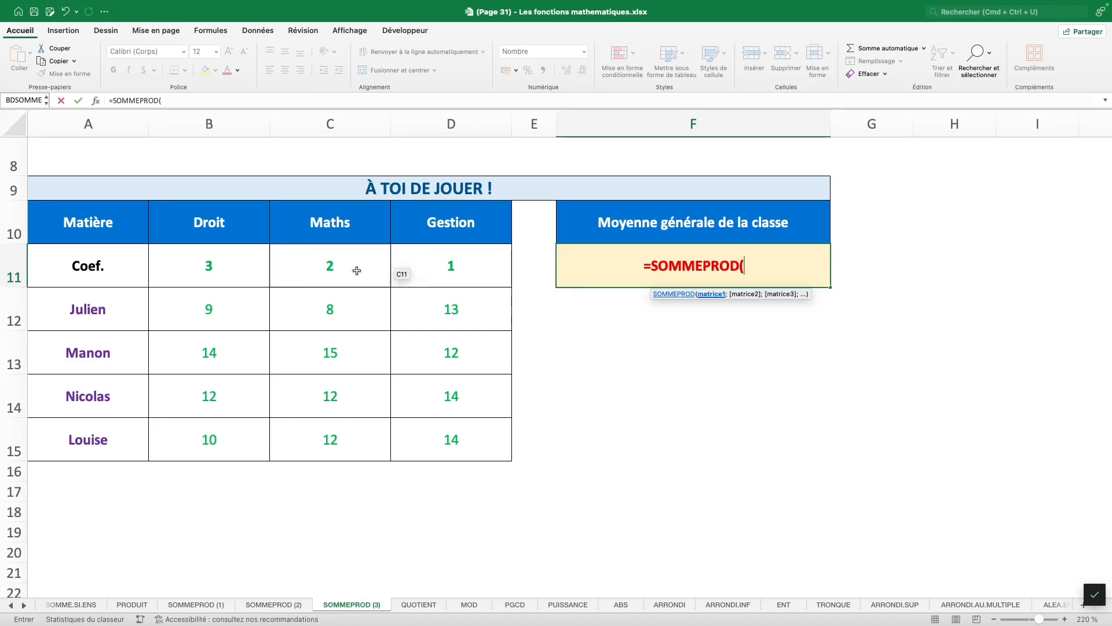
pyautogui.click(241, 266)
pyautogui.write('*')
pyautogui.moveTo(224, 304); pyautogui.dragTo(235, 441)
# Add the weighted Maths grades to the F11 formula as +C11*C12:C15.
pyautogui.click(215, 100)
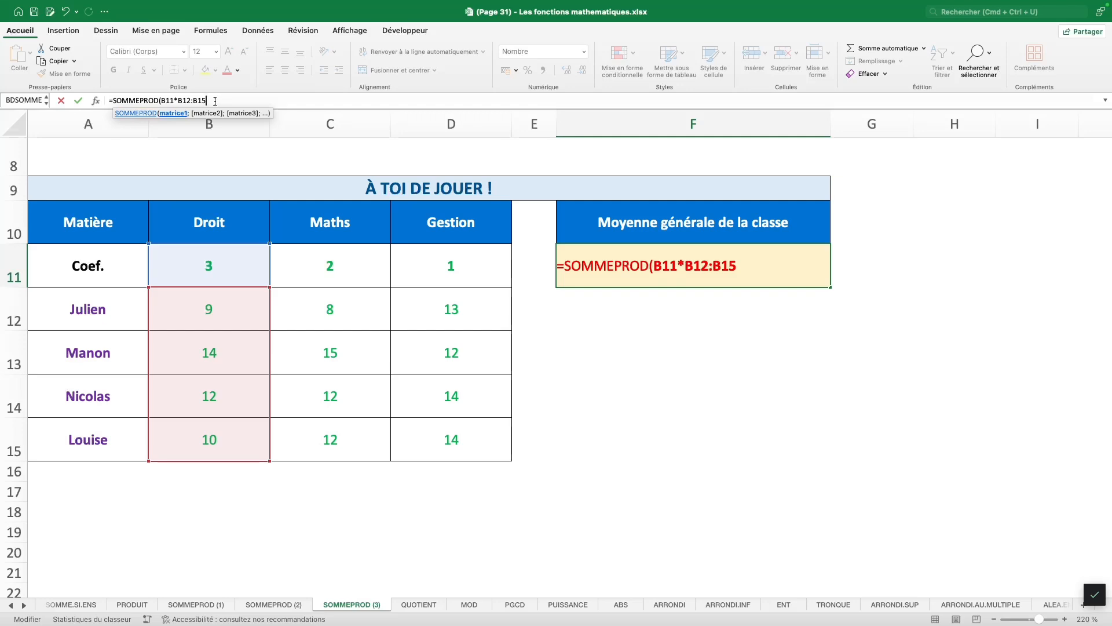
pyautogui.write('+')
pyautogui.click(324, 262)
pyautogui.write('*')
pyautogui.moveTo(336, 313); pyautogui.dragTo(342, 453)
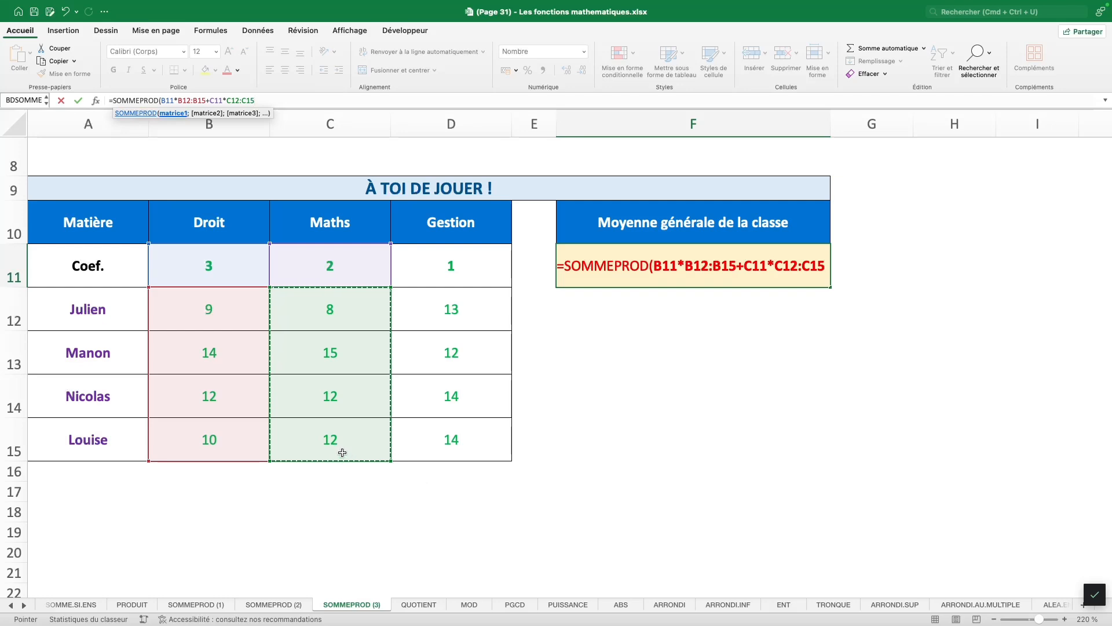
# Add the weighted Gestion grades as +D11*D12:D15, close the parenthesis and enter the F11 formula.
pyautogui.write('+')
pyautogui.click(469, 266)
pyautogui.write('*')
pyautogui.moveTo(466, 303); pyautogui.dragTo(465, 449)
pyautogui.write(')')
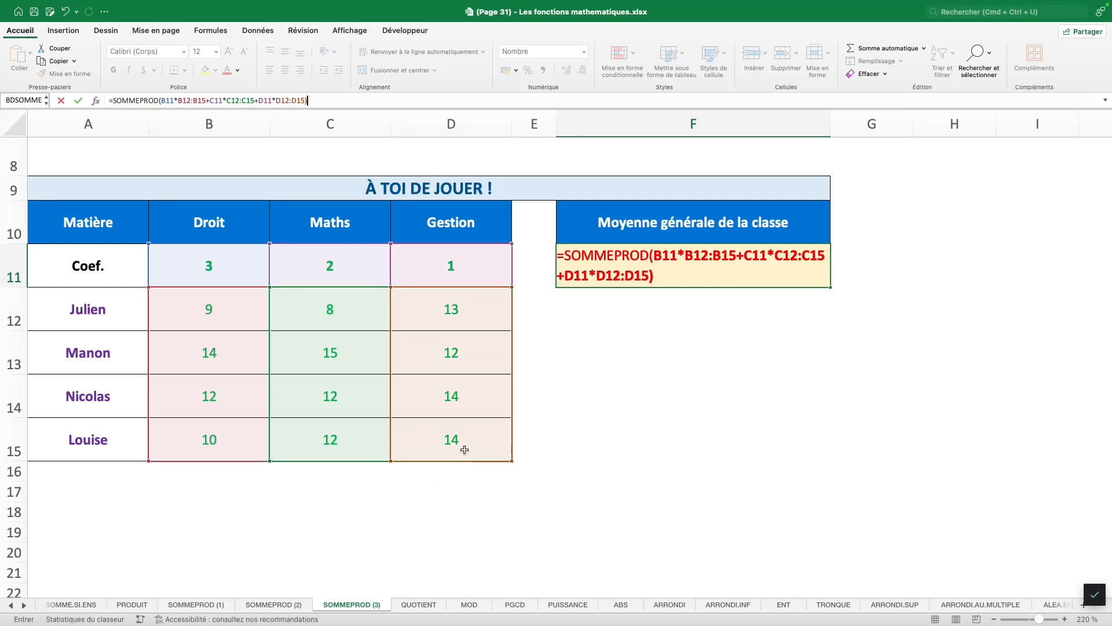
pyautogui.press('Return')
# Divide the F11 formula by the sum of the coefficients by appending /SOMME(B11:D11).
pyautogui.click(609, 272)
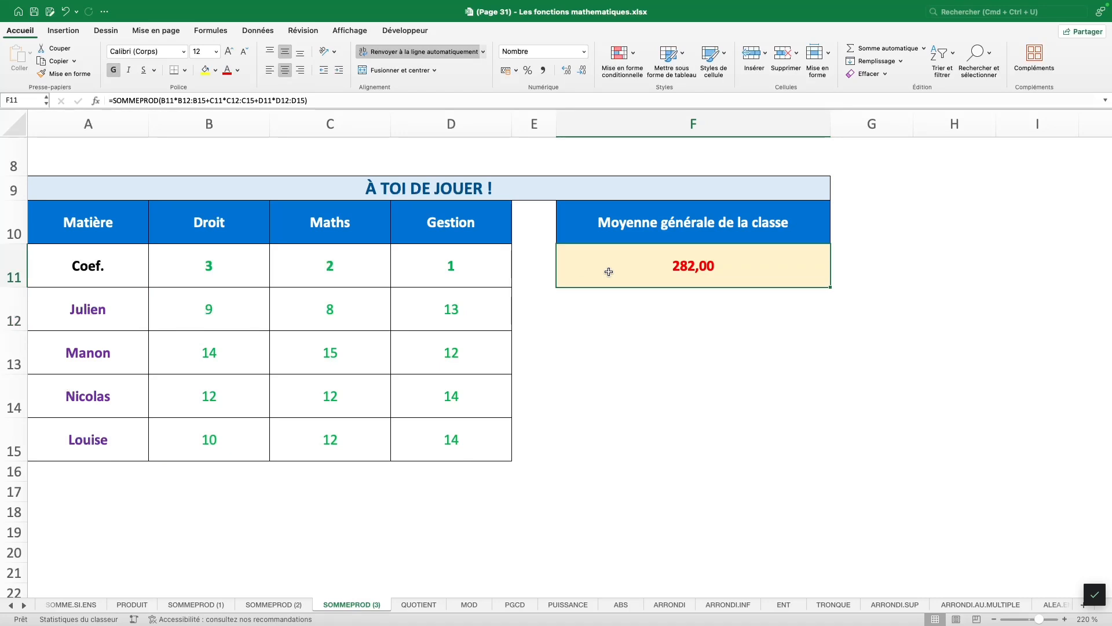
pyautogui.click(338, 99)
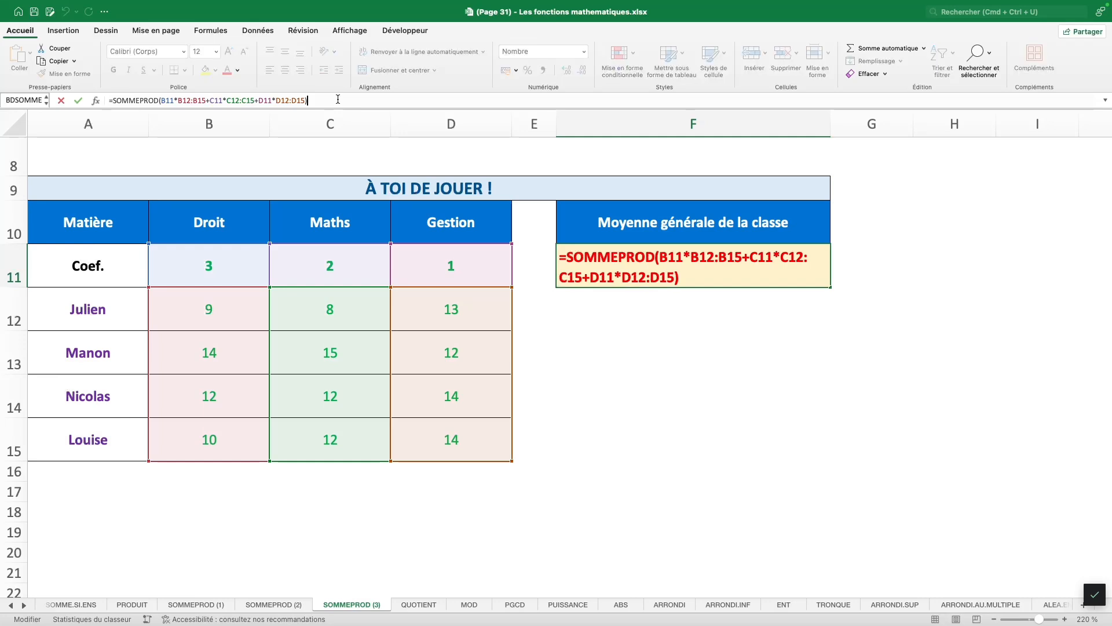
pyautogui.write('/SOMME(')
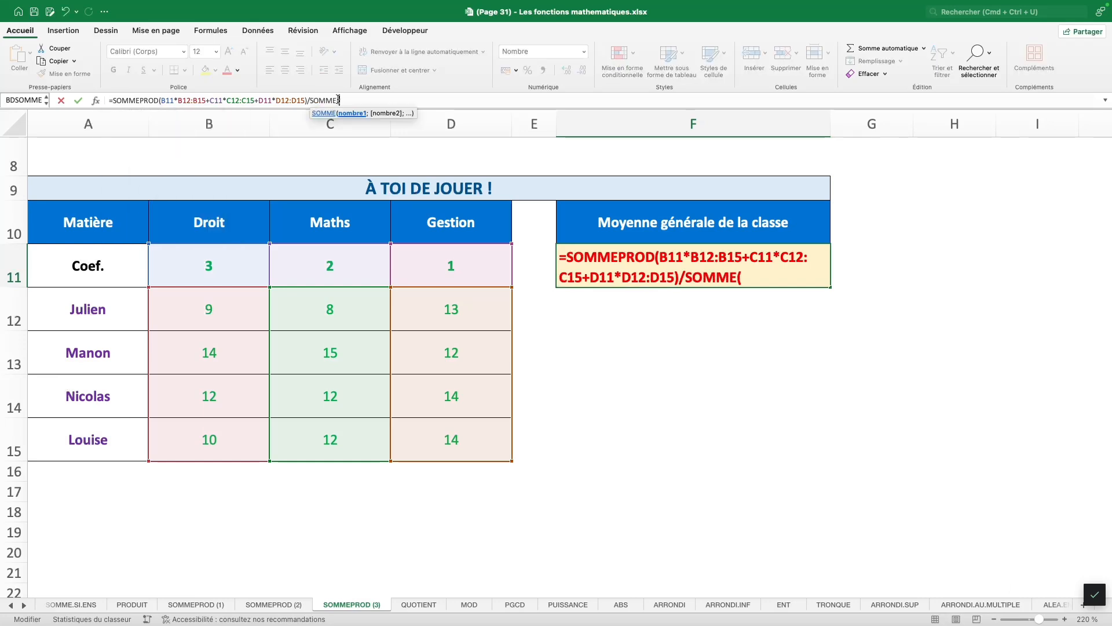
pyautogui.moveTo(232, 268); pyautogui.dragTo(463, 276)
pyautogui.write(')')
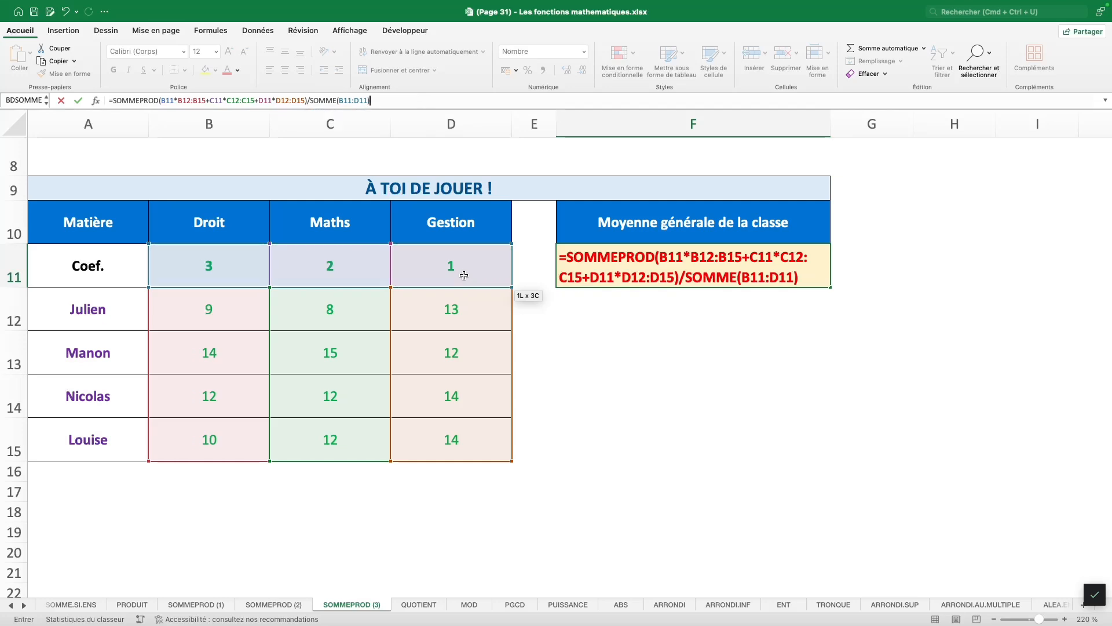
pyautogui.press('Return')
# Divide the F11 formula by the number of students by appending /NBVAL(A12:A15), leaving F11 selected.
pyautogui.press('Up')
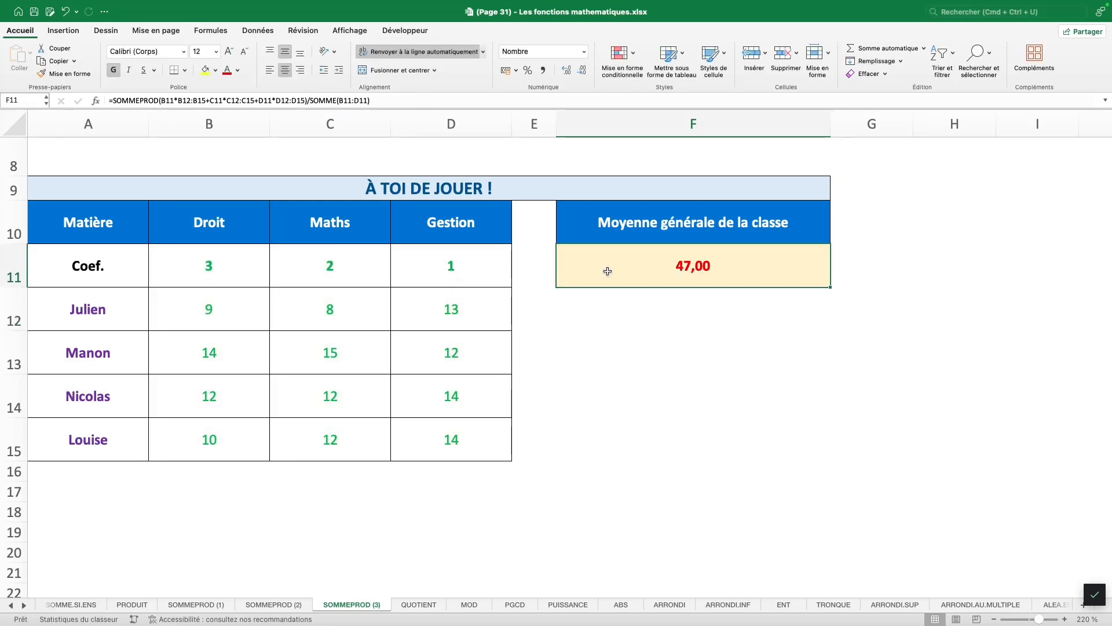
pyautogui.click(435, 101)
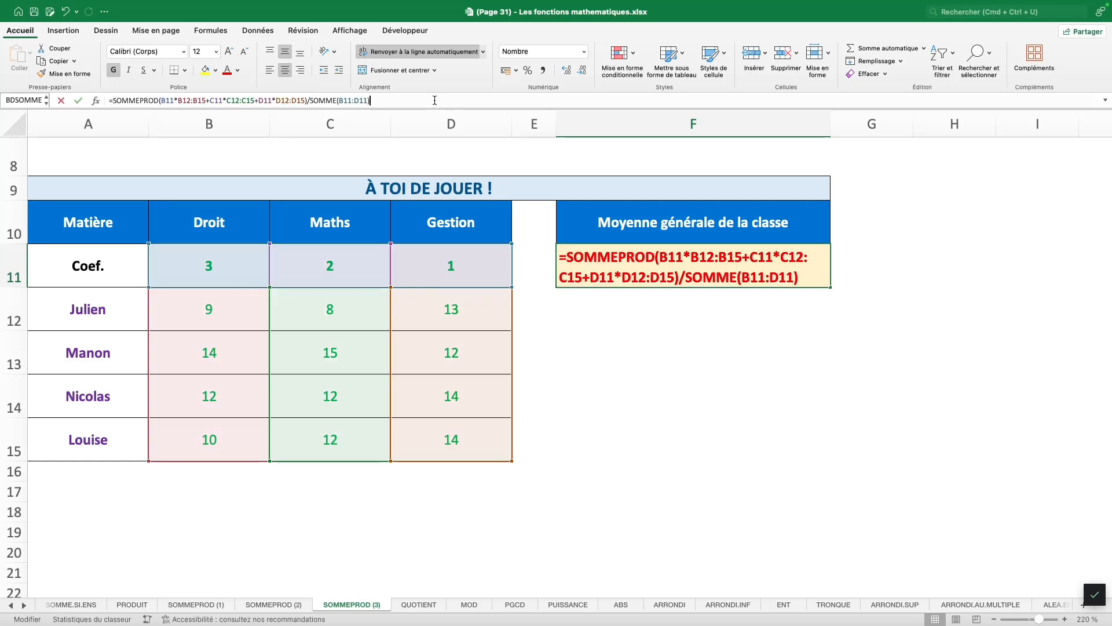
pyautogui.write('/NBVAL')
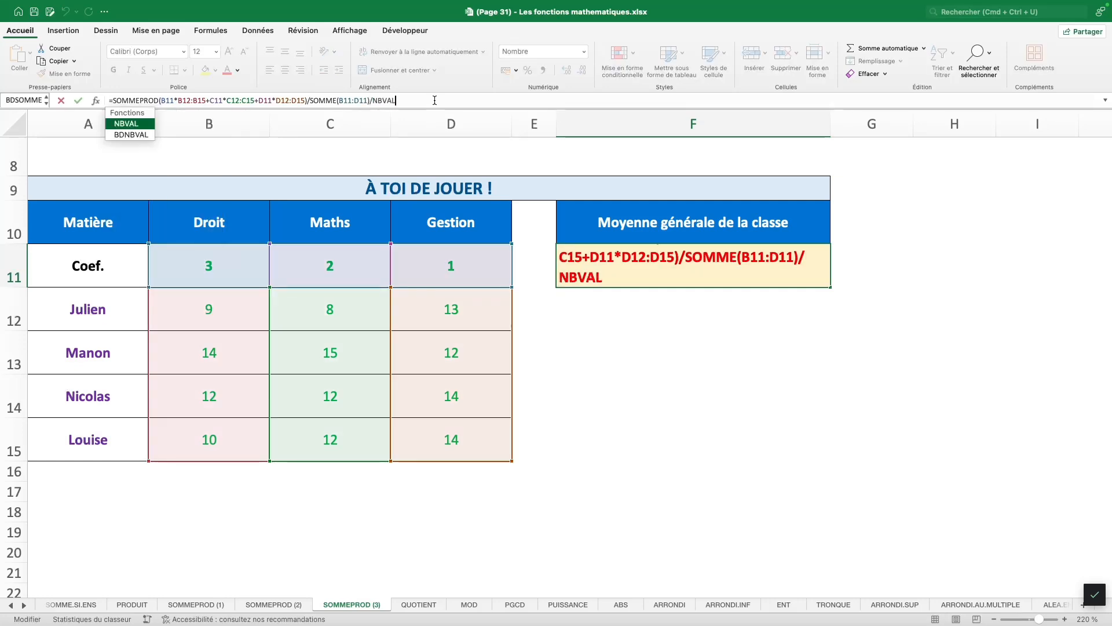
pyautogui.write('(')
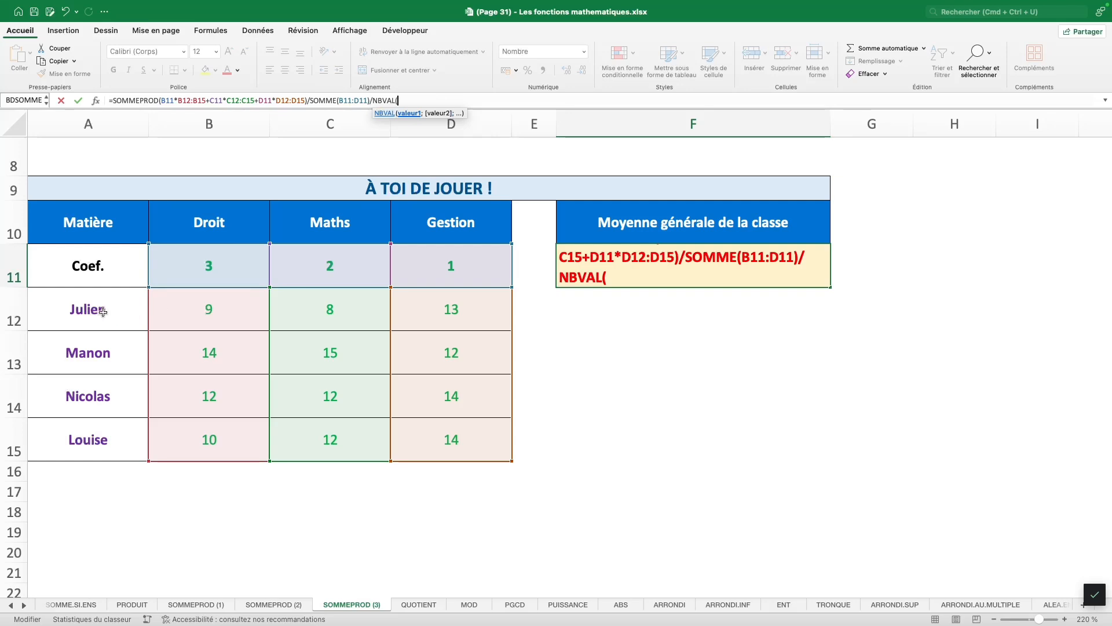
pyautogui.moveTo(119, 312); pyautogui.dragTo(117, 427)
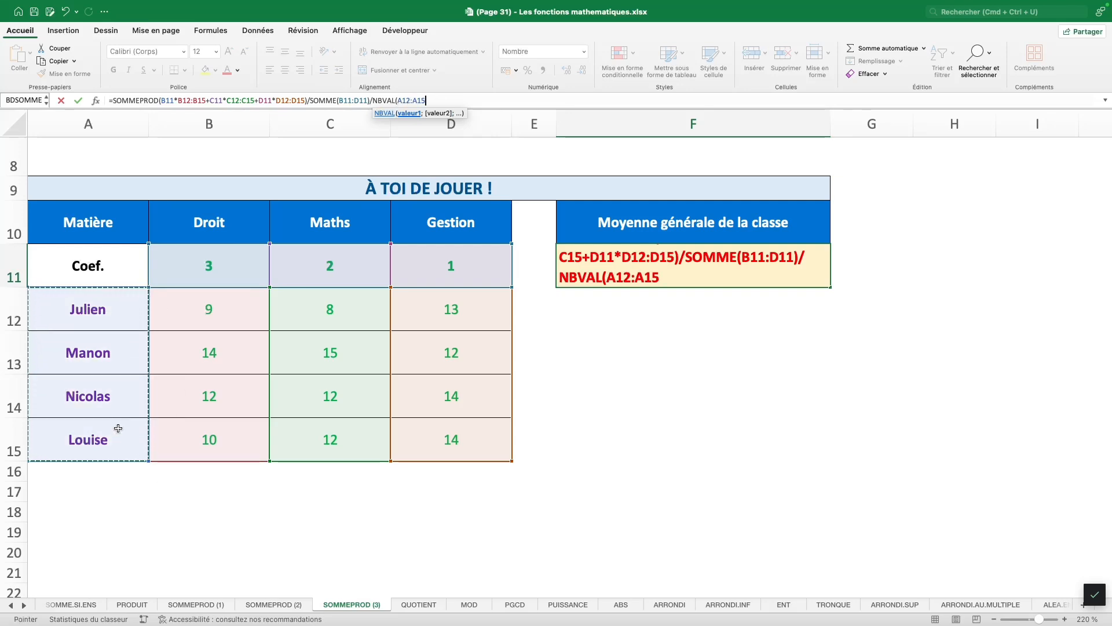
pyautogui.write(')')
pyautogui.press('Return')
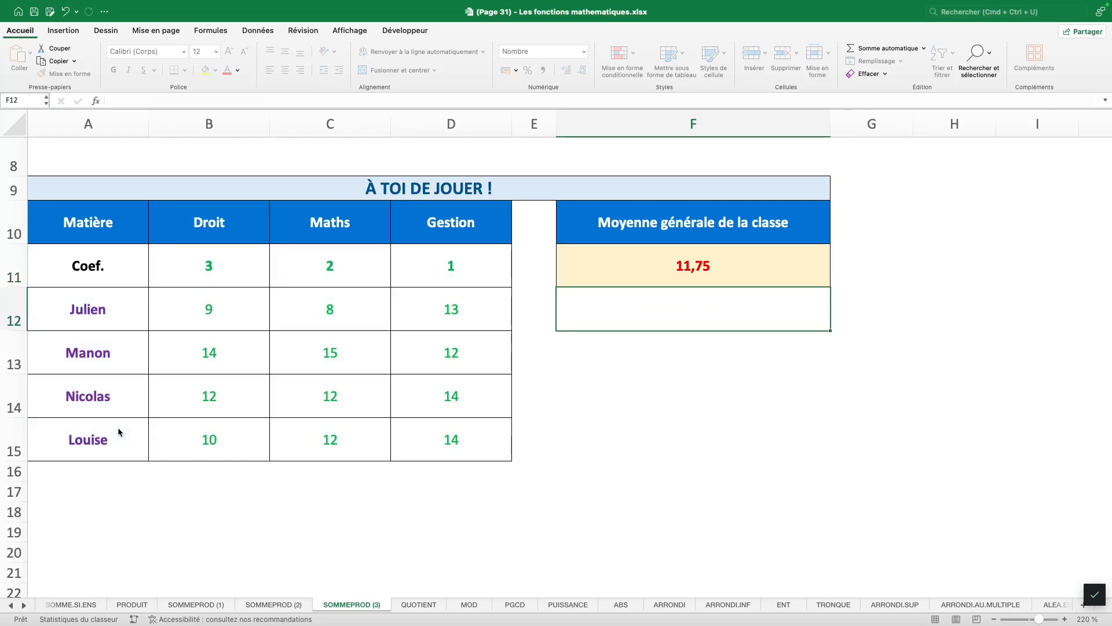
pyautogui.press('Up')
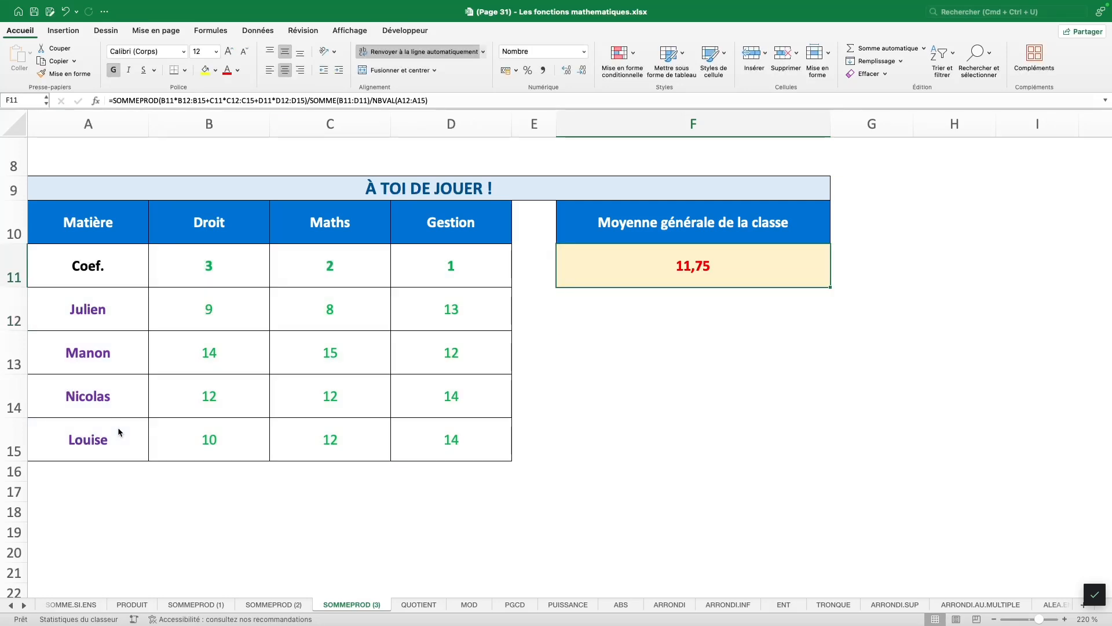